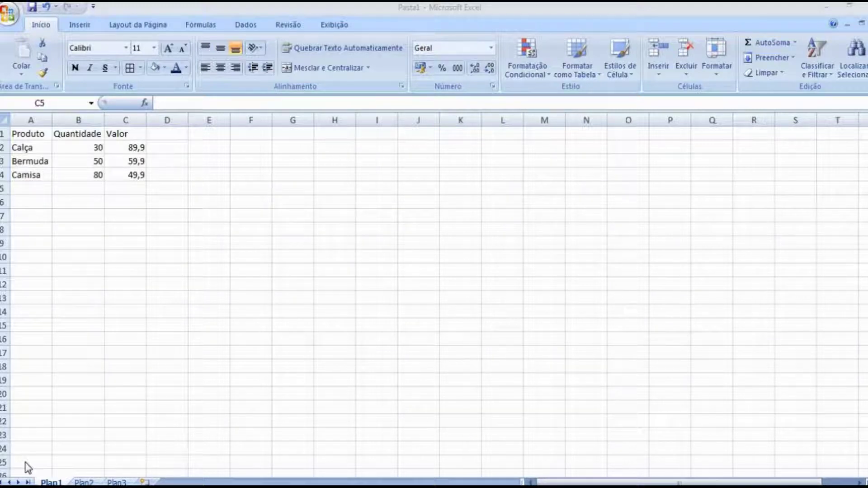
Step: Set the font of the table in A1:C4 to Baskerville Old Face at size 12
left_click(42, 132)
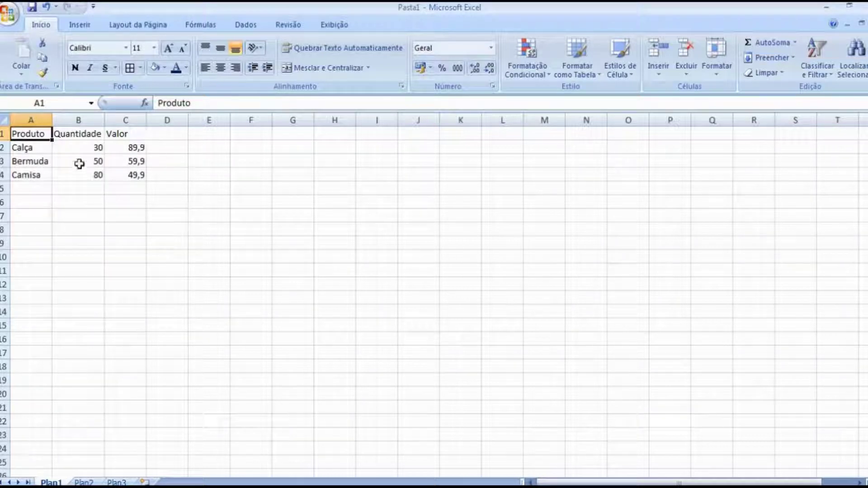
left_click_drag(50, 140, 120, 170)
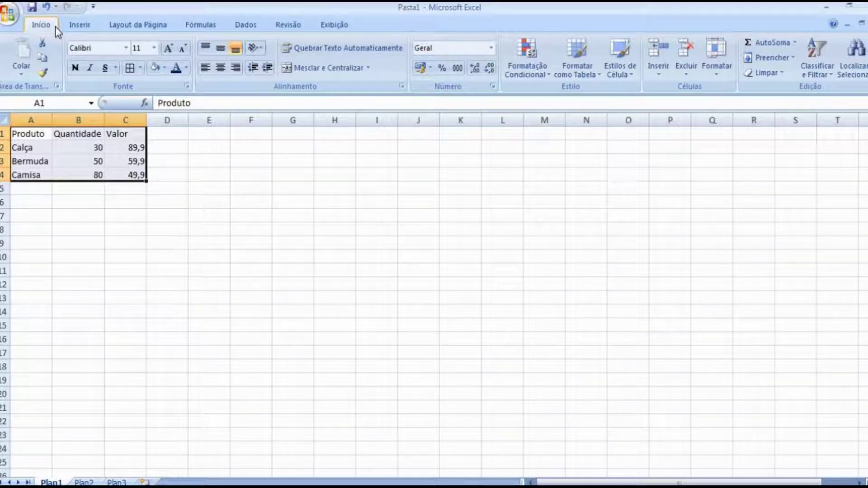
left_click(126, 48)
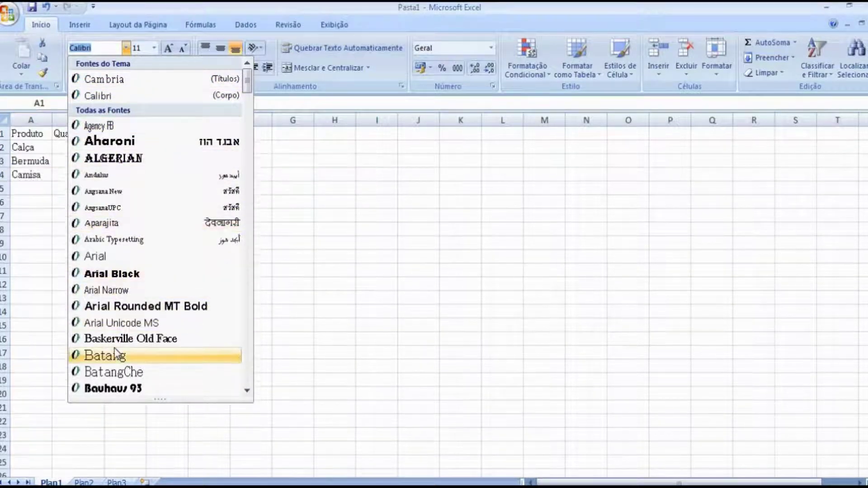
left_click(124, 337)
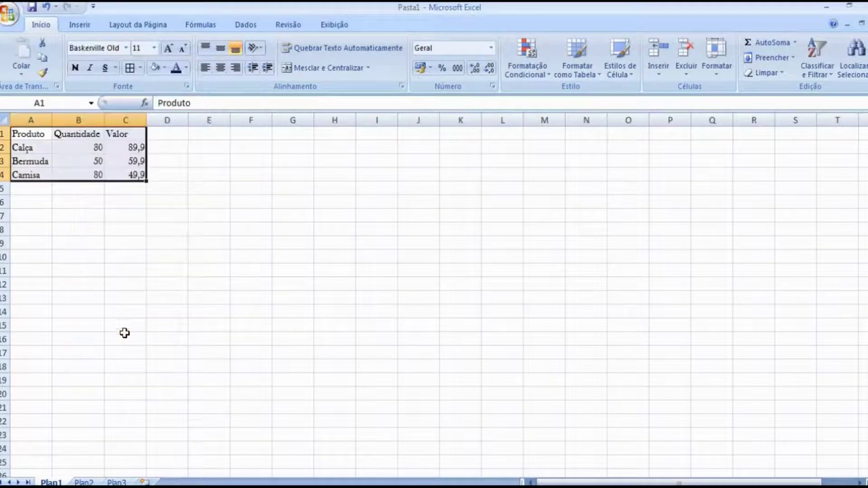
left_click(154, 48)
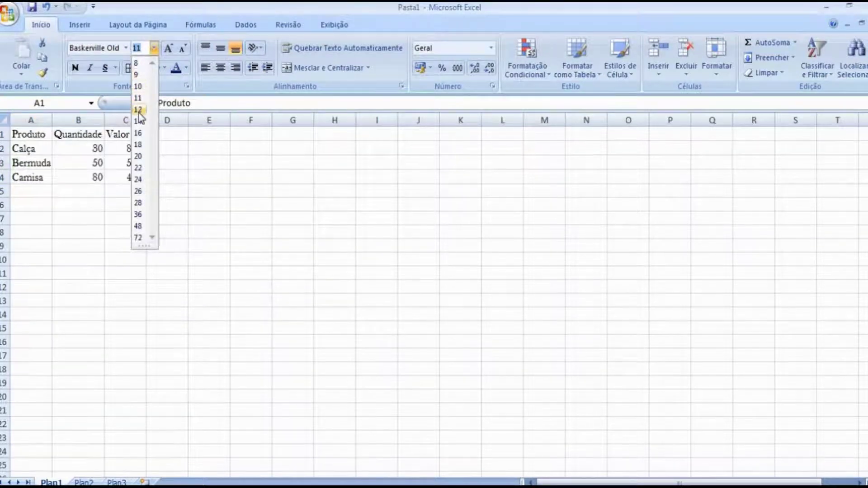
left_click(139, 113)
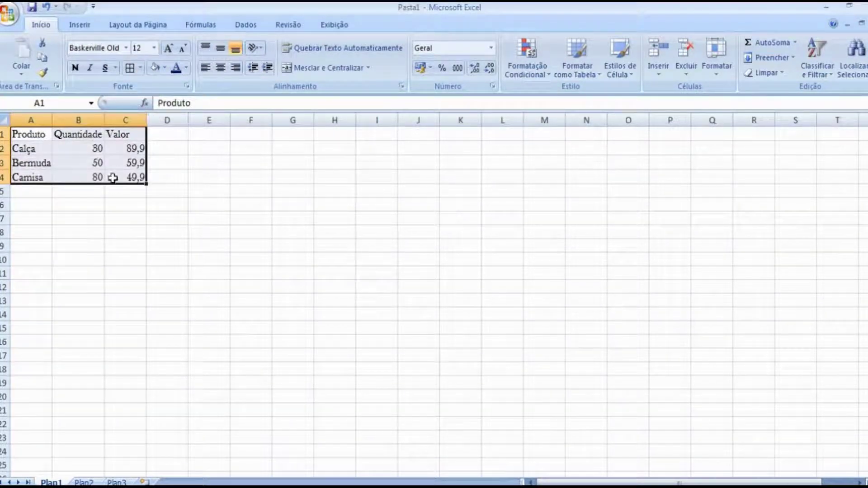
Step: Try bold, italic and underline on the text in A1:C4, removing each style again
left_click(75, 68)
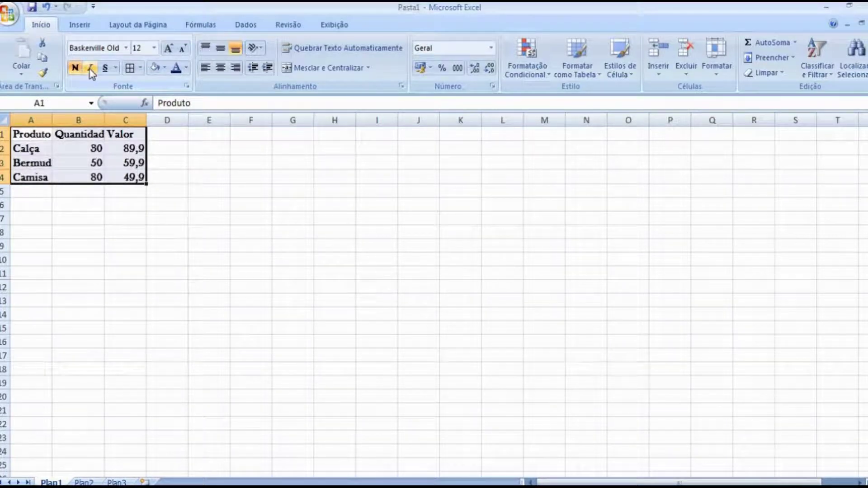
left_click(91, 68)
left_click(92, 69)
left_click(76, 69)
left_click(92, 69)
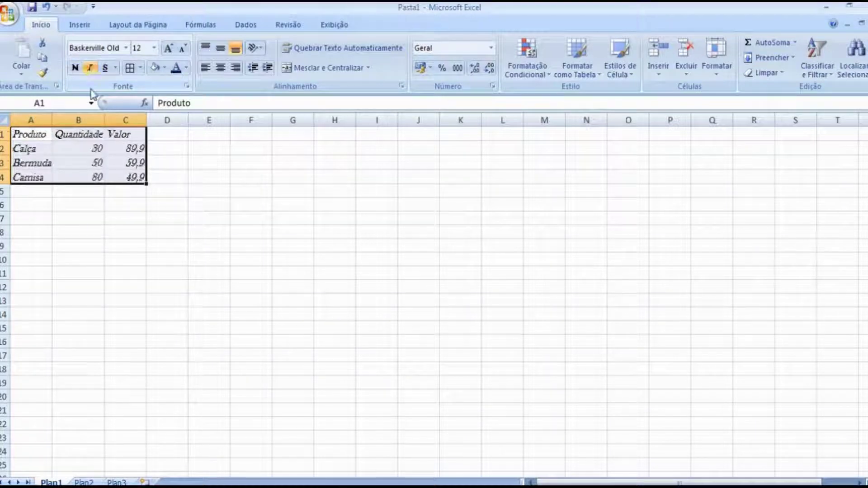
left_click(90, 68)
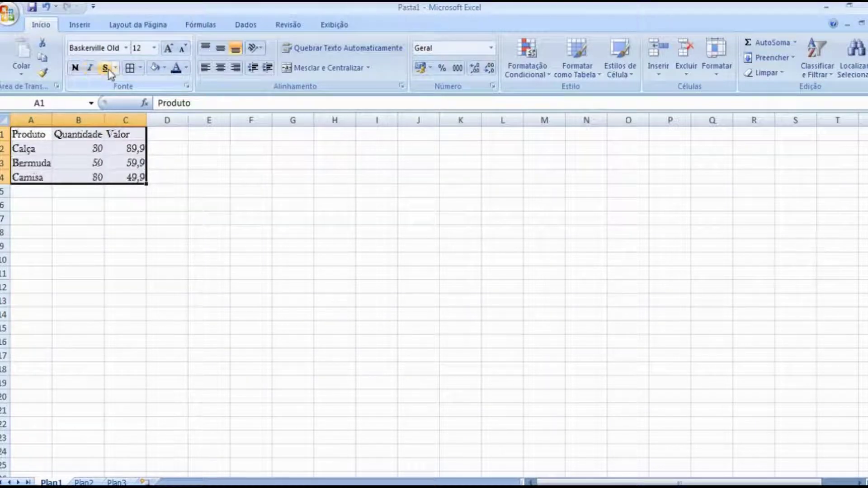
left_click(106, 69)
left_click(107, 69)
Step: Italicize the text in A1:C4 and apply all borders (Todas as bordas) to the range
left_click(90, 68)
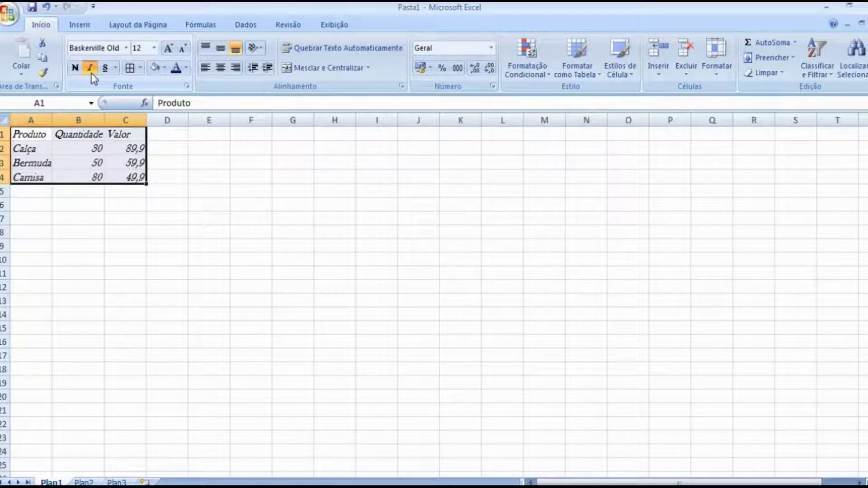
left_click(141, 68)
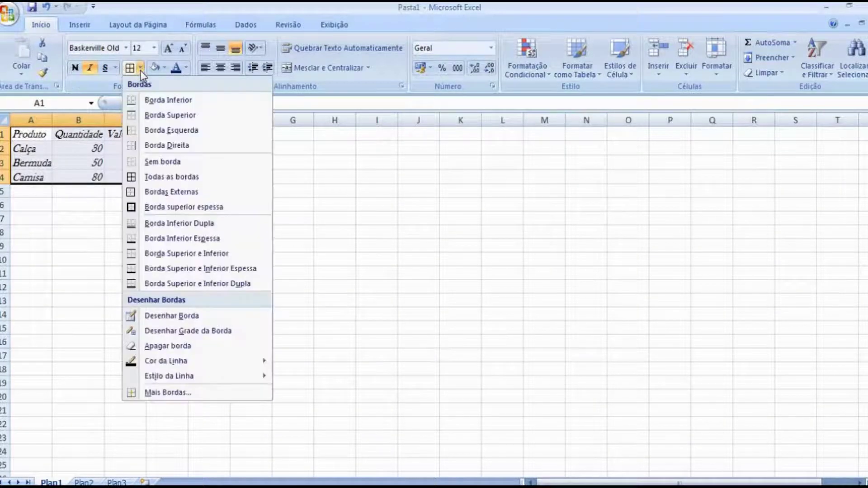
left_click(164, 177)
left_click(58, 202)
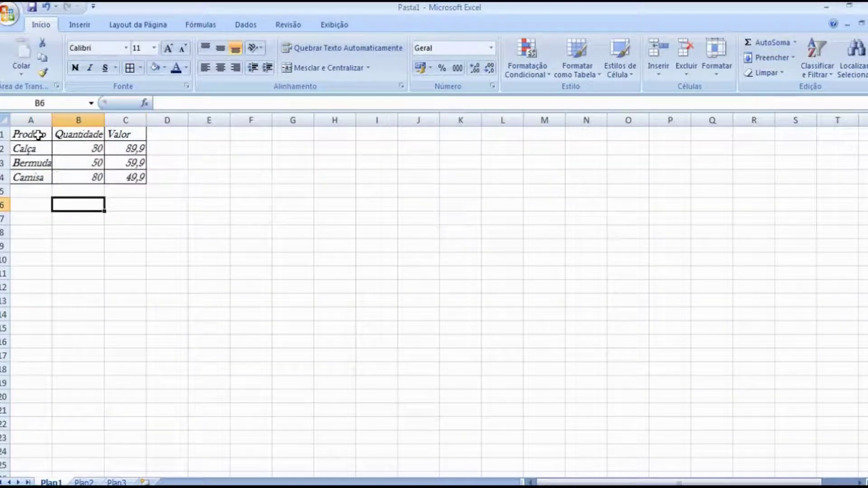
Step: Fill the cells A1:C4 with light aqua and set their font colour to dark aqua
left_click_drag(40, 134, 133, 175)
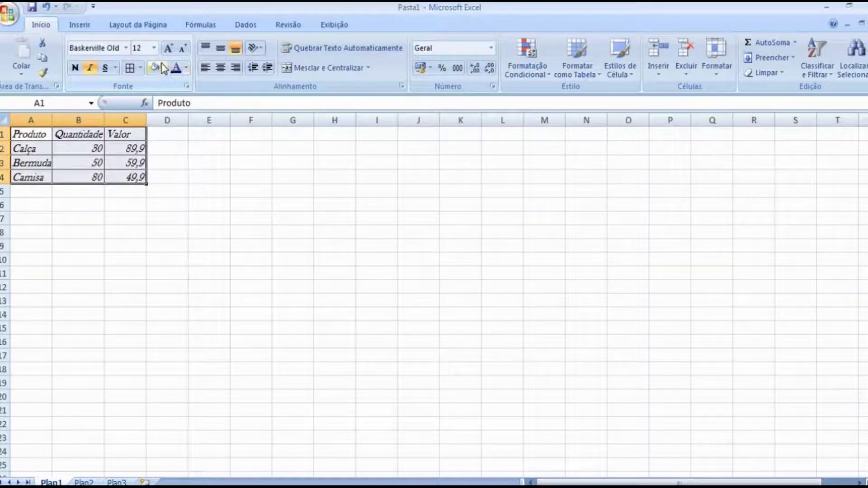
left_click(165, 68)
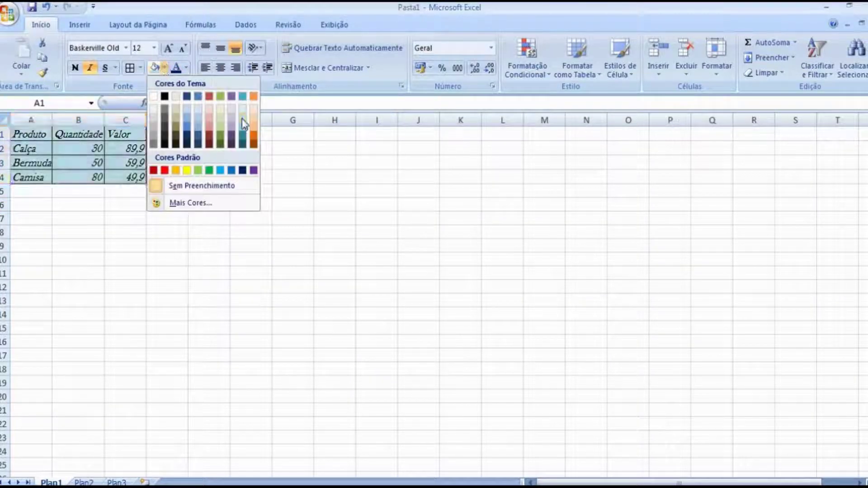
left_click(243, 134)
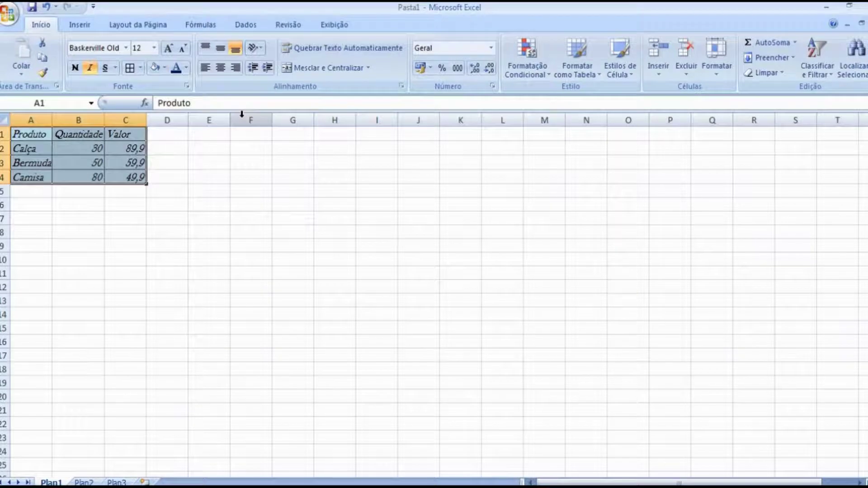
left_click(186, 68)
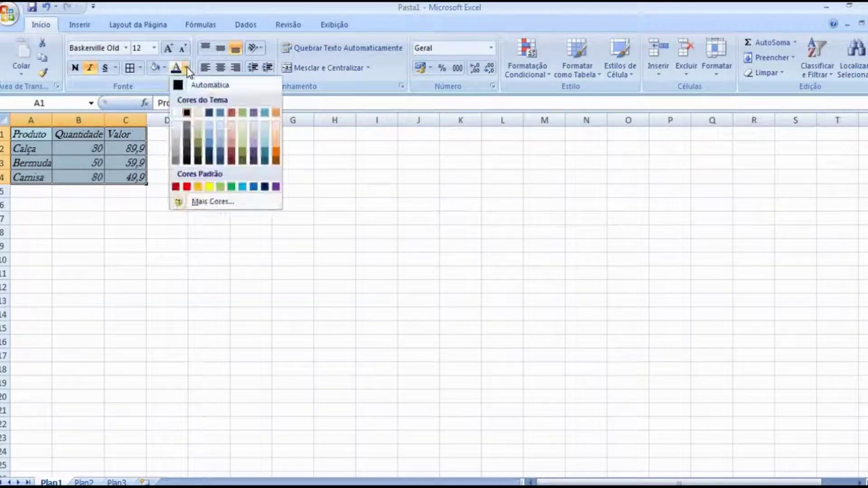
left_click(264, 159)
left_click(194, 207)
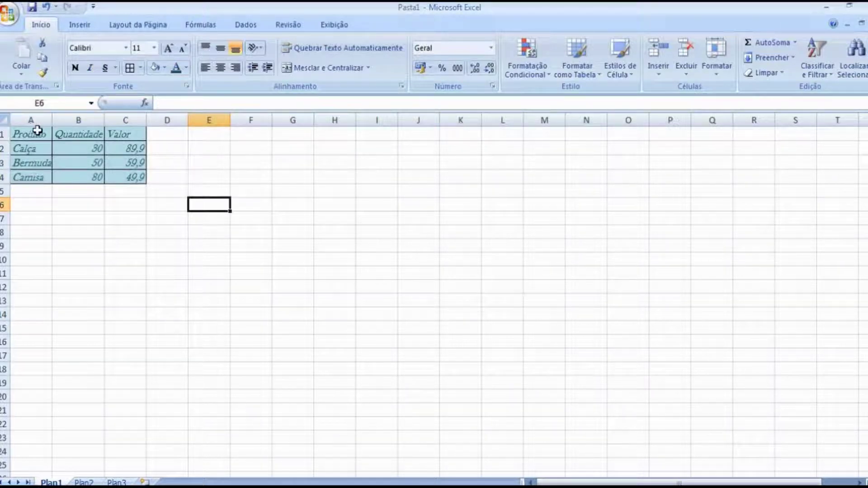
Step: Compare left, centre and right alignment on the table cells A1:C4 and settle on centred contents
left_click_drag(38, 131, 128, 173)
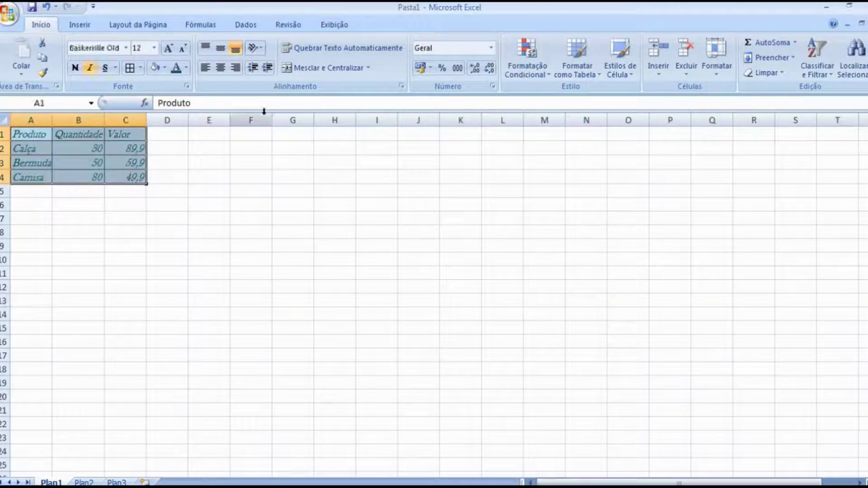
left_click(207, 69)
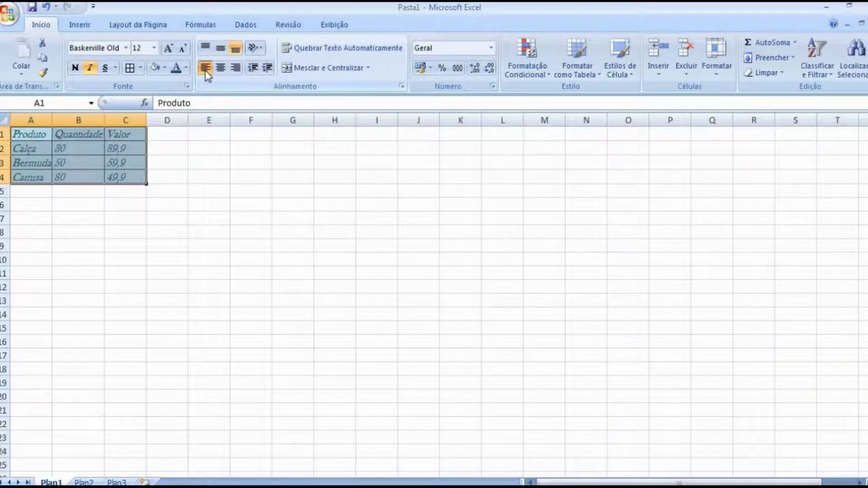
left_click(221, 67)
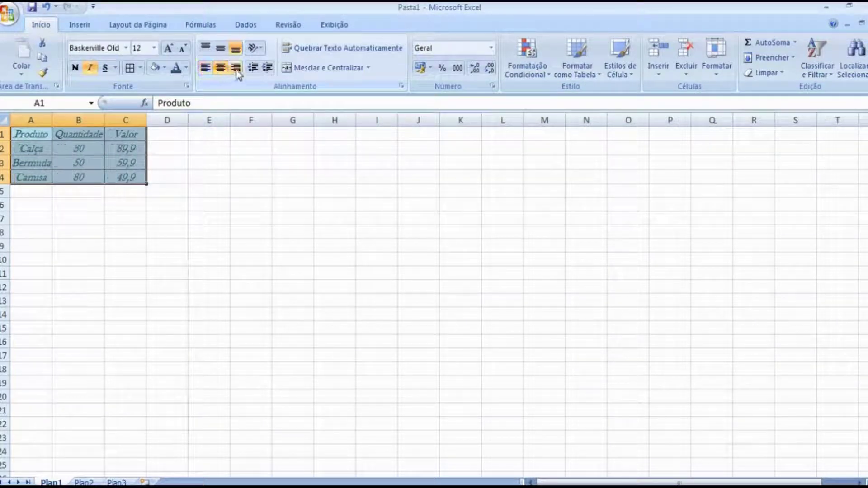
left_click(236, 68)
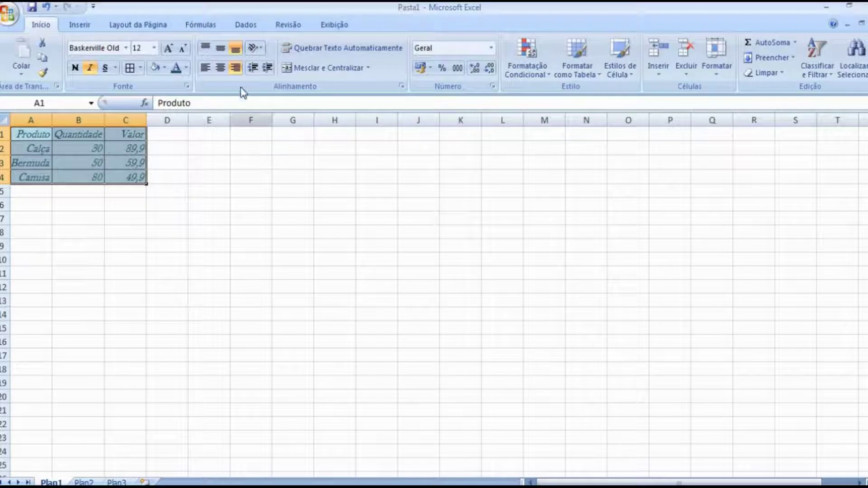
left_click(222, 71)
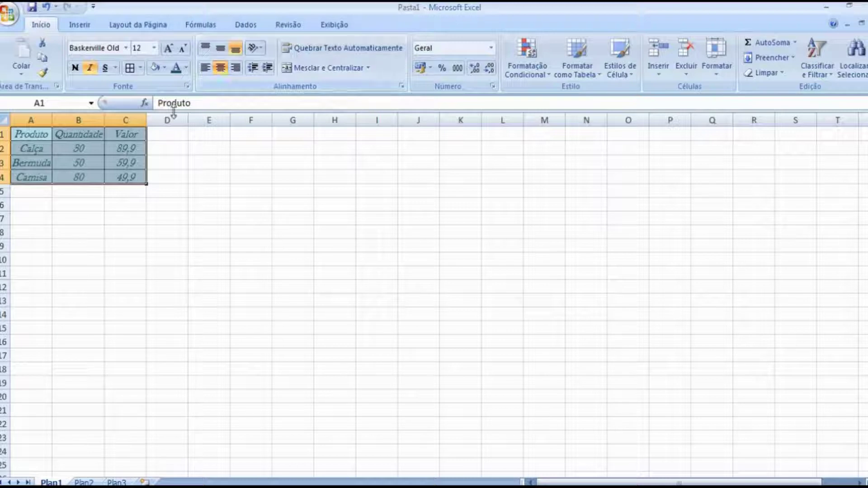
left_click(126, 200)
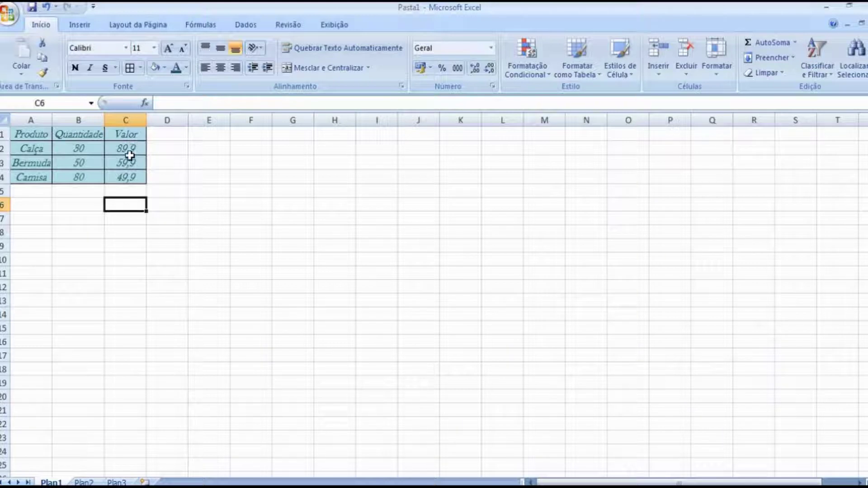
Step: Try the Moeda format on the amounts in C2:C4, undo it, and apply the Contábil format in R$ instead
left_click_drag(134, 146, 138, 175)
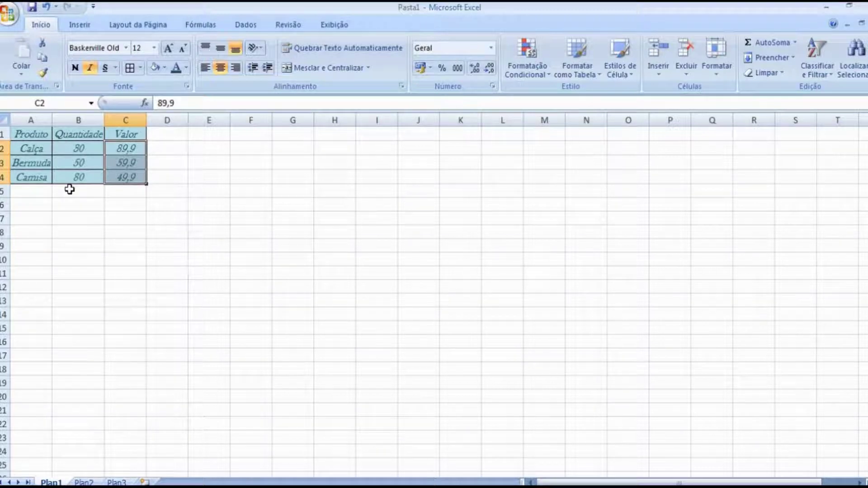
left_click(495, 48)
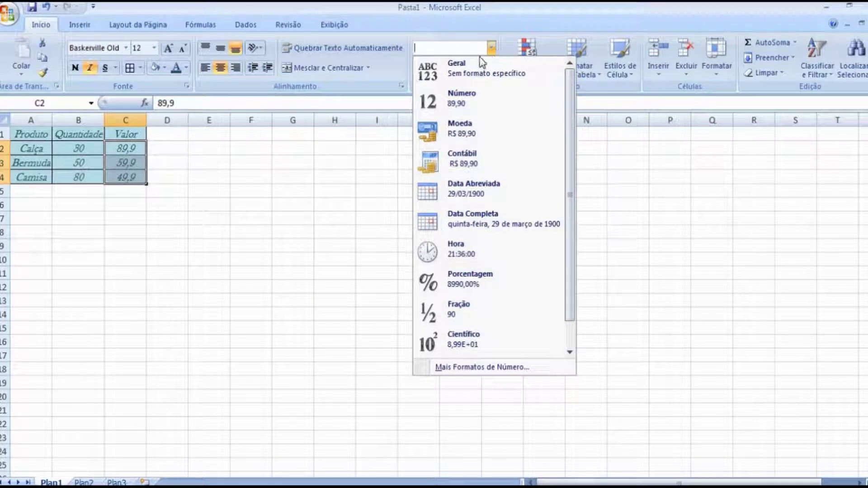
left_click(456, 129)
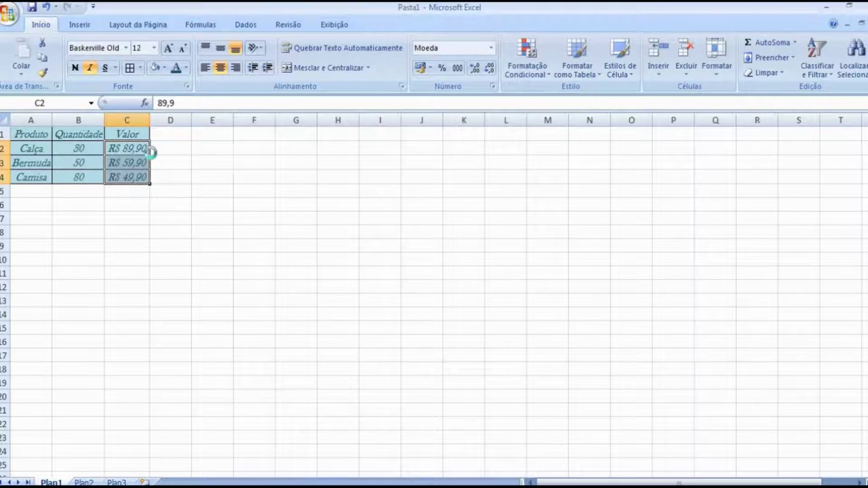
key("ctrl+z")
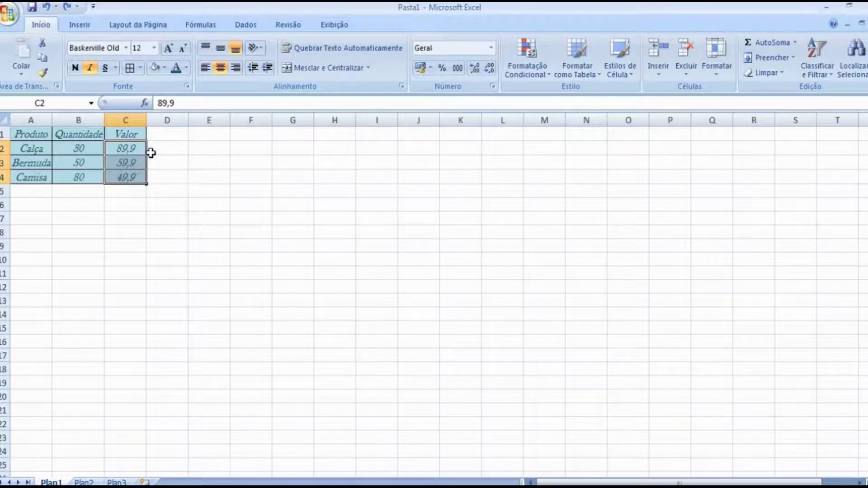
left_click(422, 68)
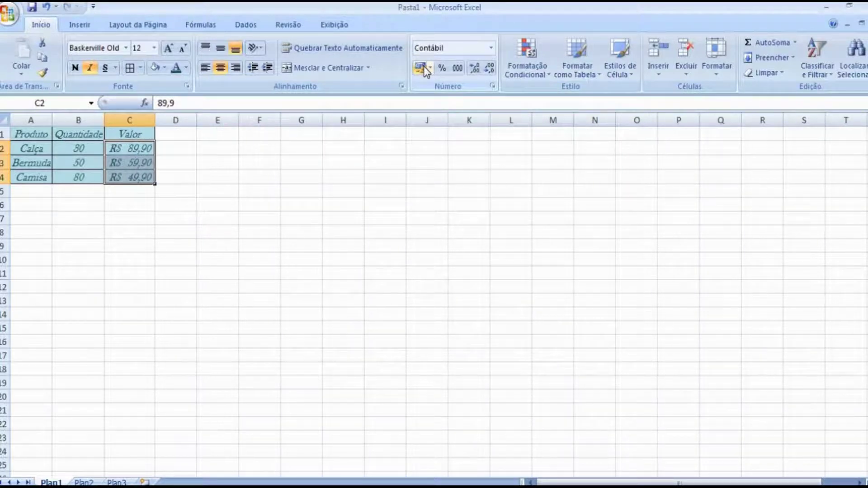
left_click(174, 204)
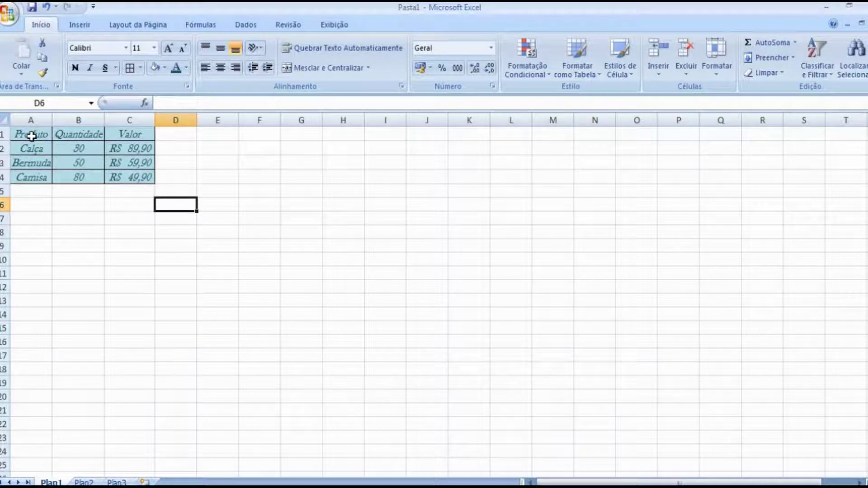
Step: Fill the header cells A1:C1 with standard blue and set their font colour to white
left_click_drag(31, 136, 123, 137)
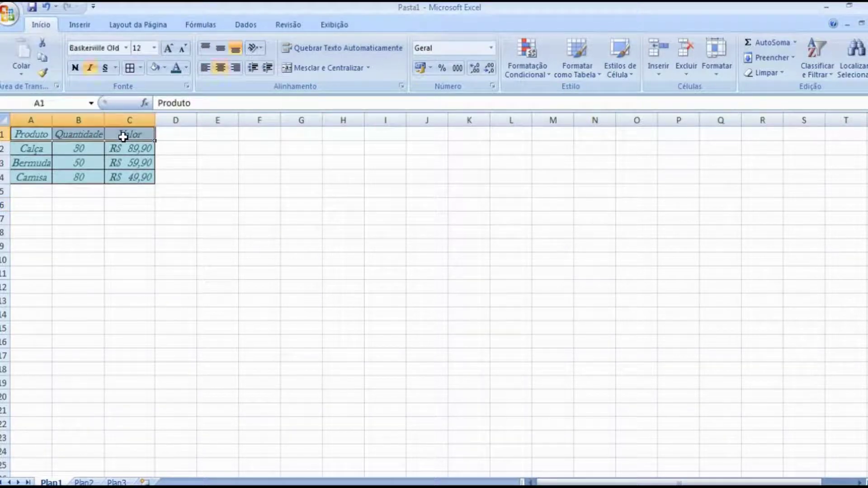
left_click(165, 68)
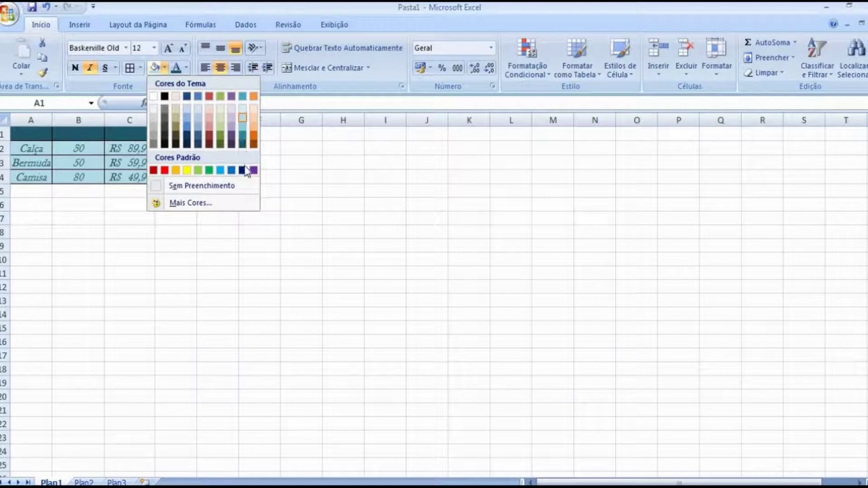
left_click(231, 170)
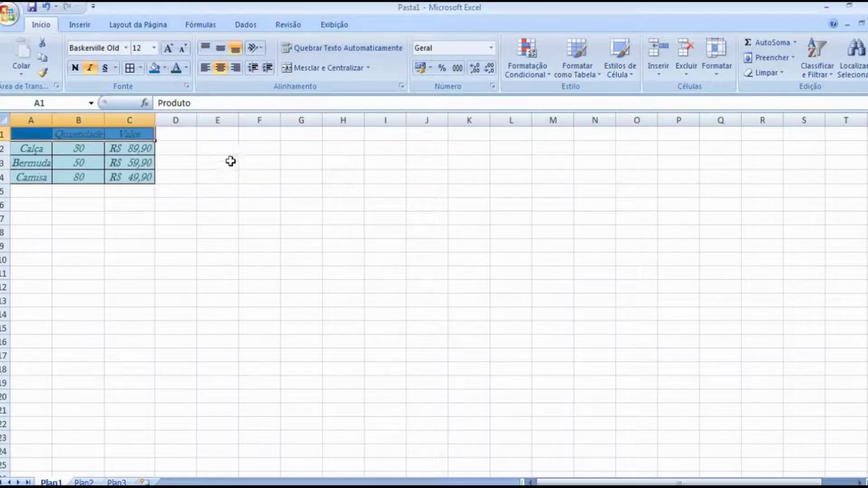
left_click(186, 67)
left_click(177, 112)
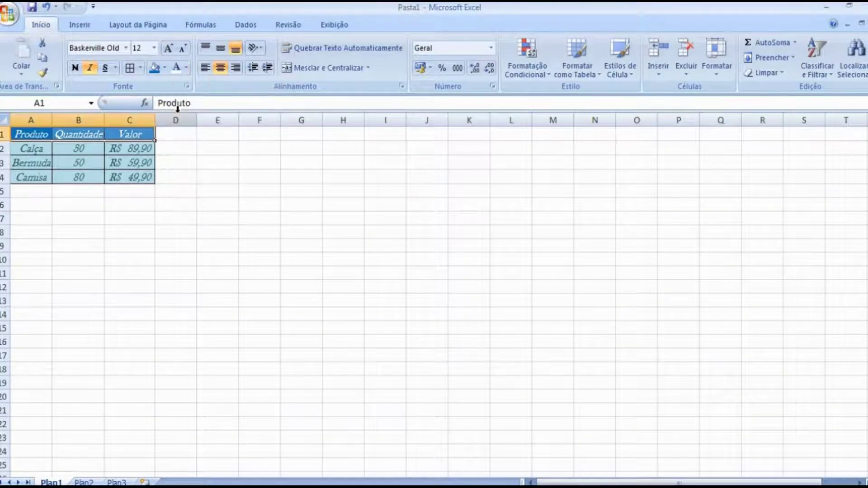
left_click(156, 181)
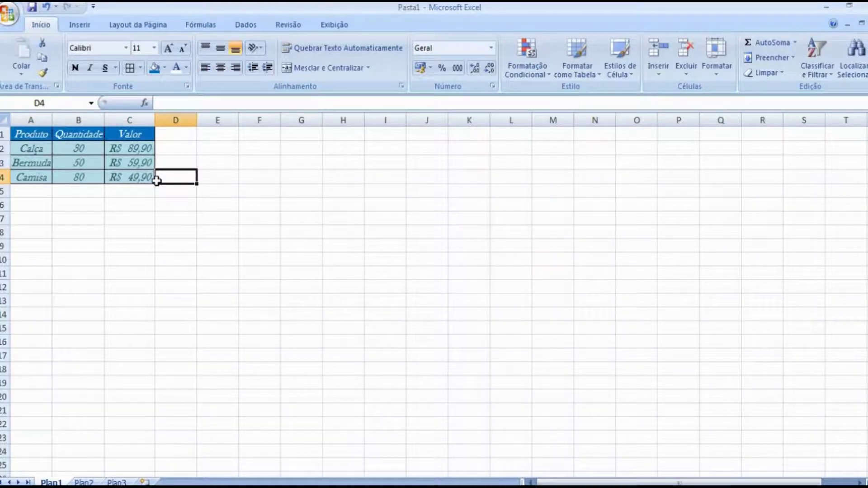
left_click(43, 133)
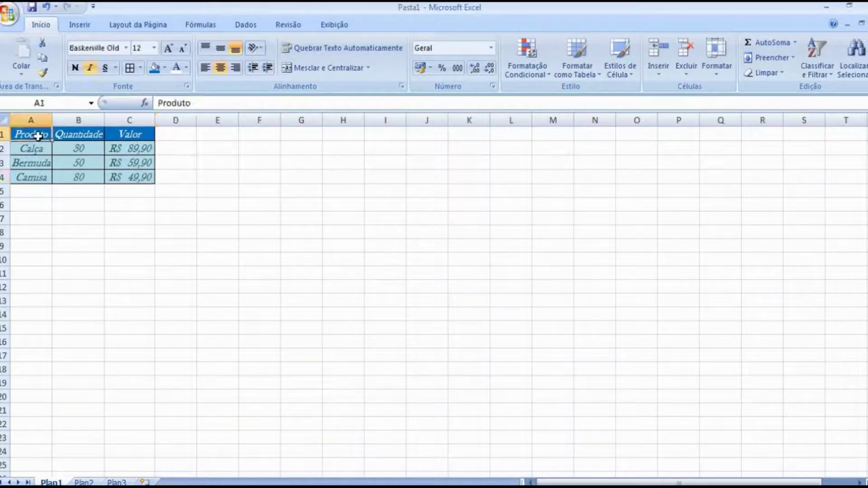
Step: Review the formatted header cells A1:C1 and the first product row A2:C2
left_click(72, 134)
left_click(129, 135)
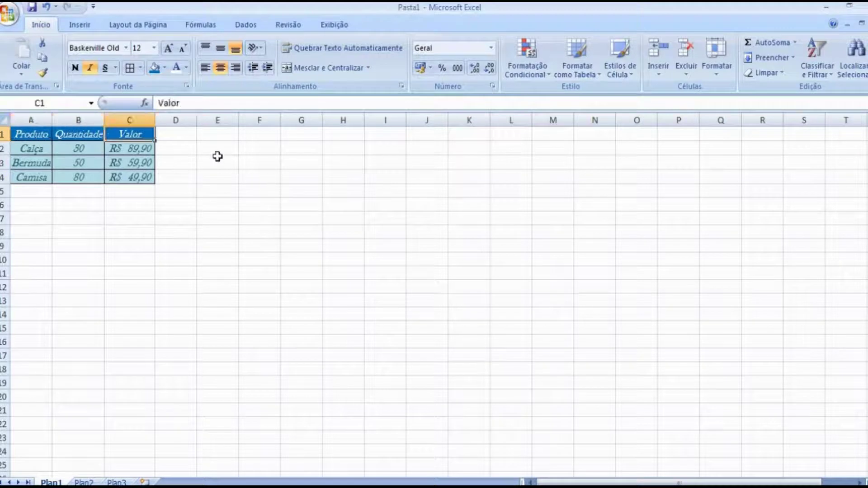
left_click(41, 136)
left_click(81, 135)
left_click(145, 134)
left_click(141, 151)
left_click(74, 148)
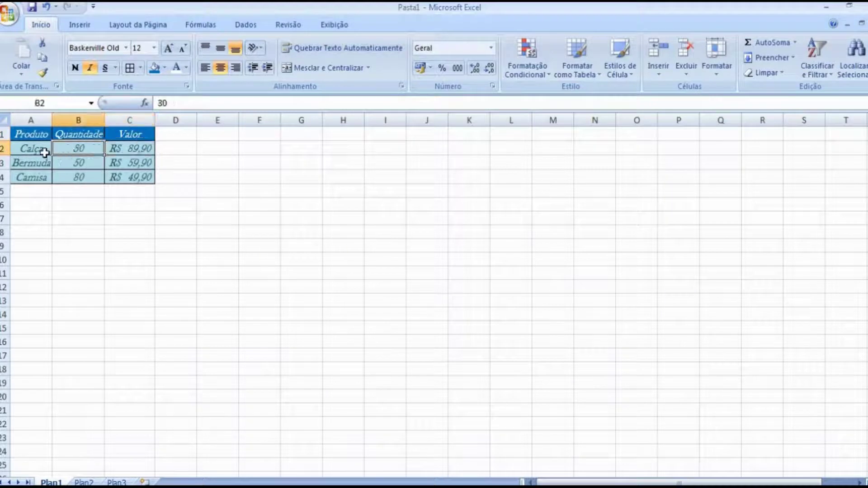
left_click(41, 150)
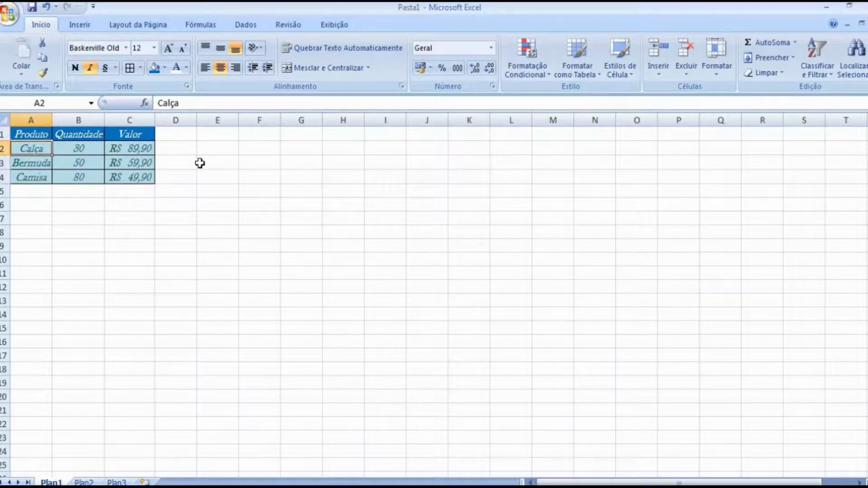
left_click(174, 174)
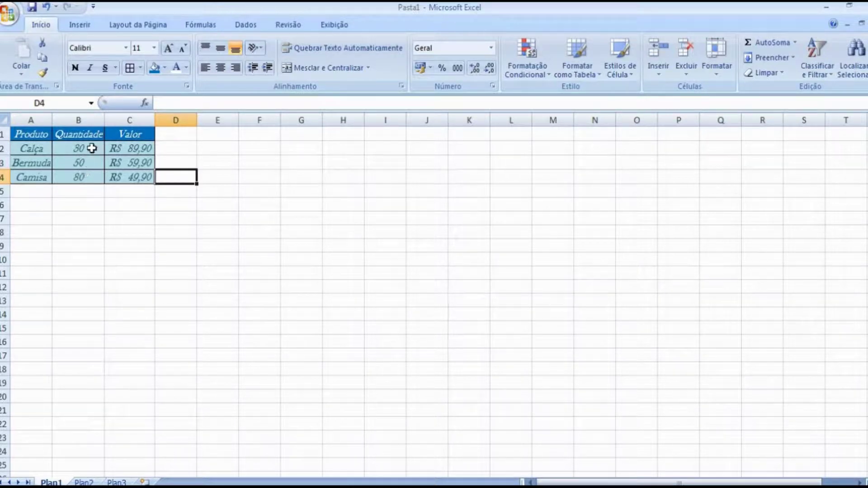
Step: Define a new conditional formatting rule on the quantities in B2:B4 for cell values less than 40 (é menor do que)
left_click_drag(92, 148, 96, 179)
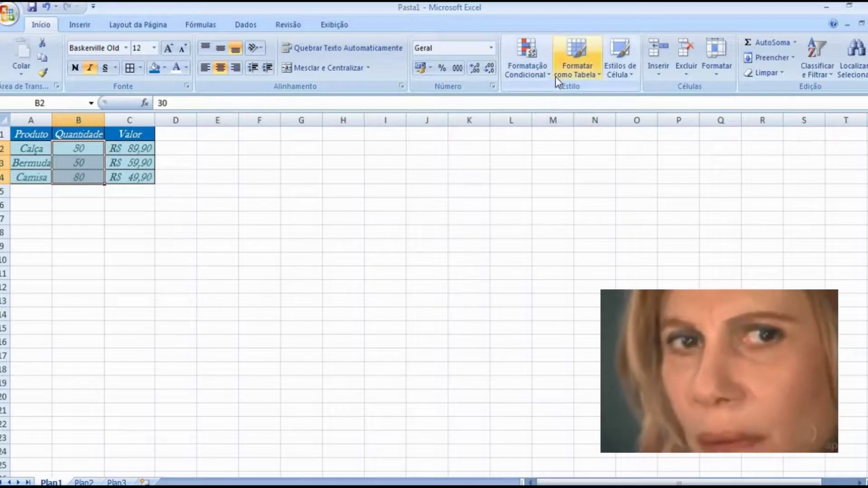
left_click(550, 74)
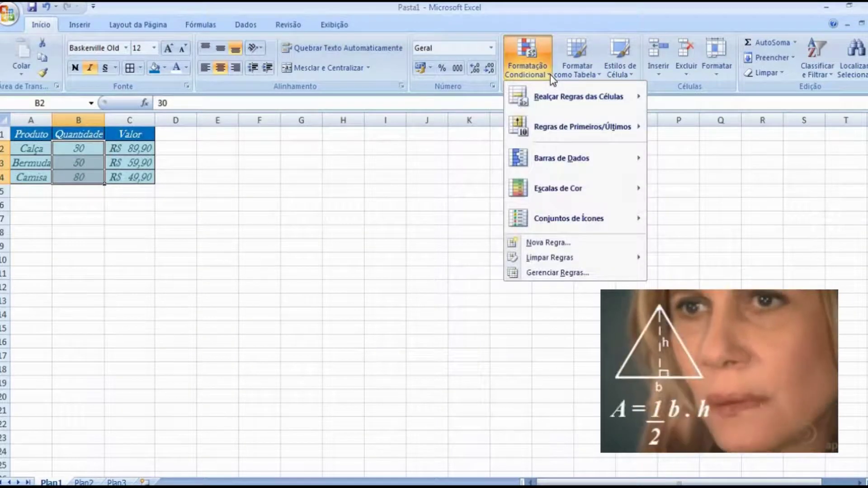
left_click(563, 245)
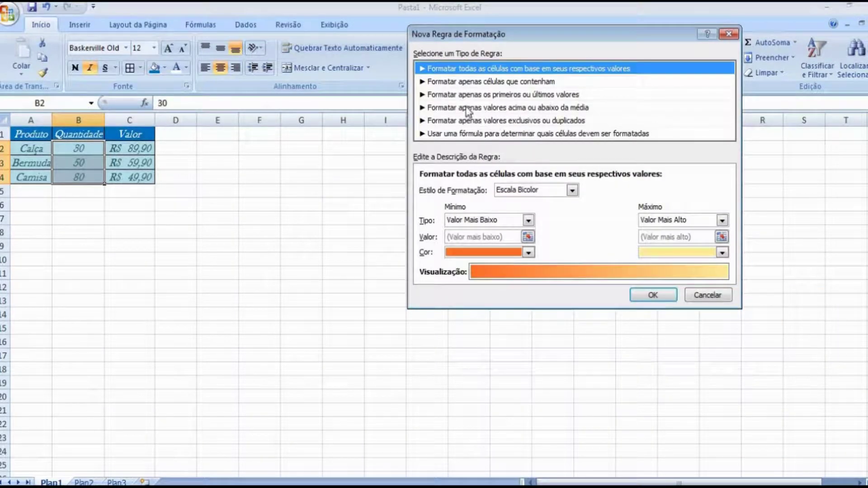
left_click(479, 84)
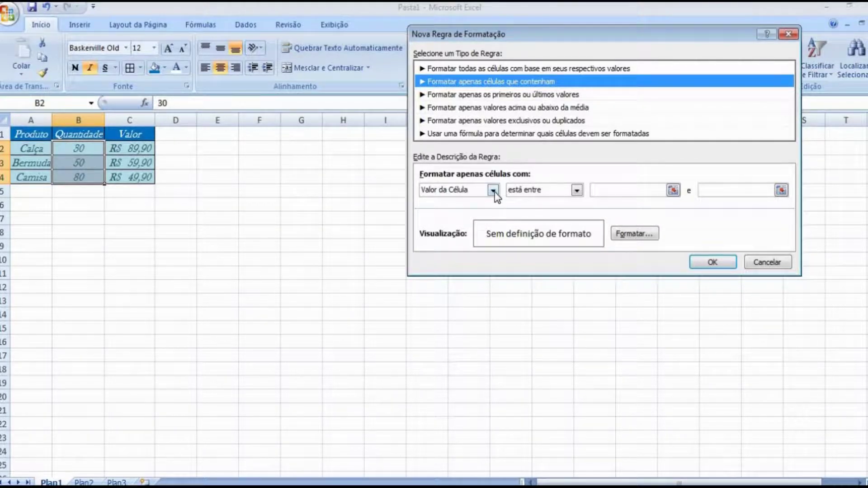
left_click(577, 190)
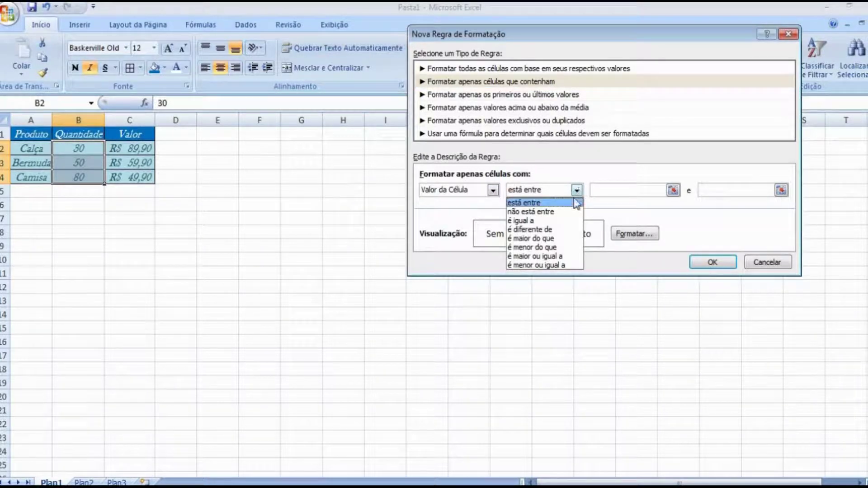
left_click(534, 247)
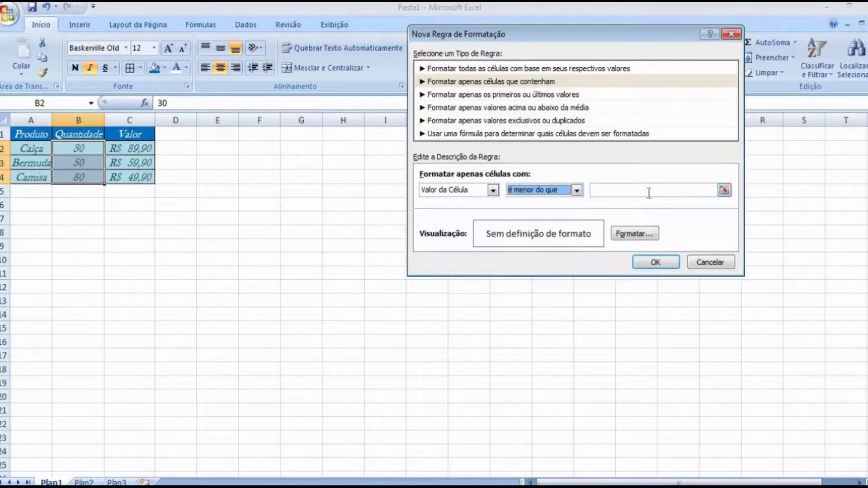
left_click(649, 192)
type("40")
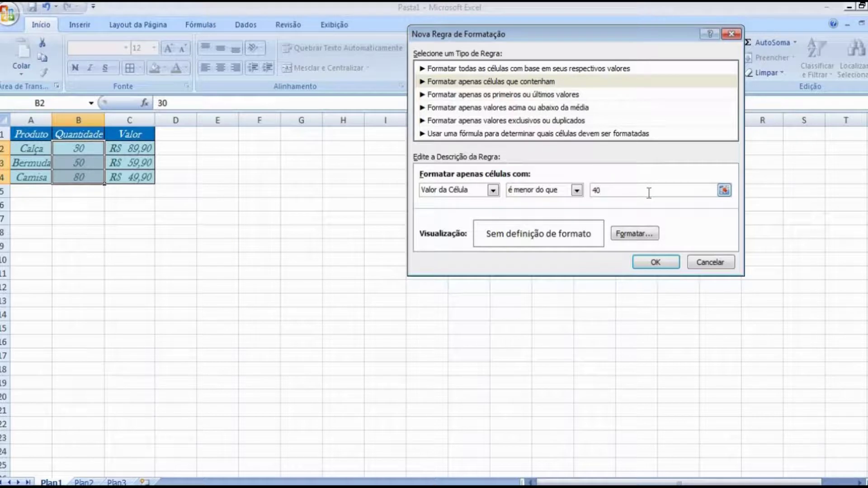
Step: Give the less-than-40 rule a standard red fill and apply it to the quantities
left_click(640, 235)
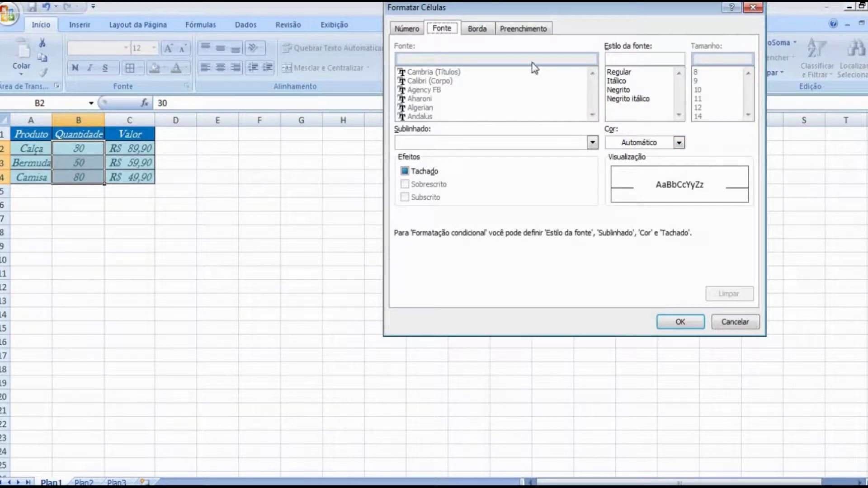
left_click(533, 34)
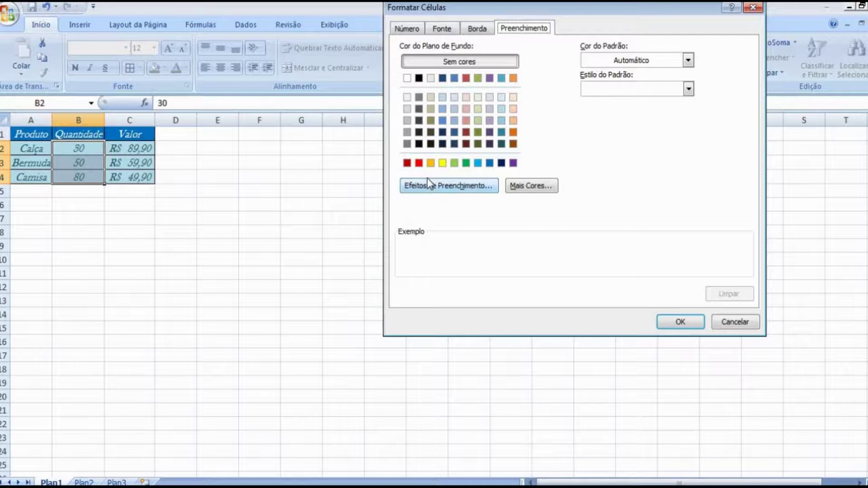
left_click(420, 164)
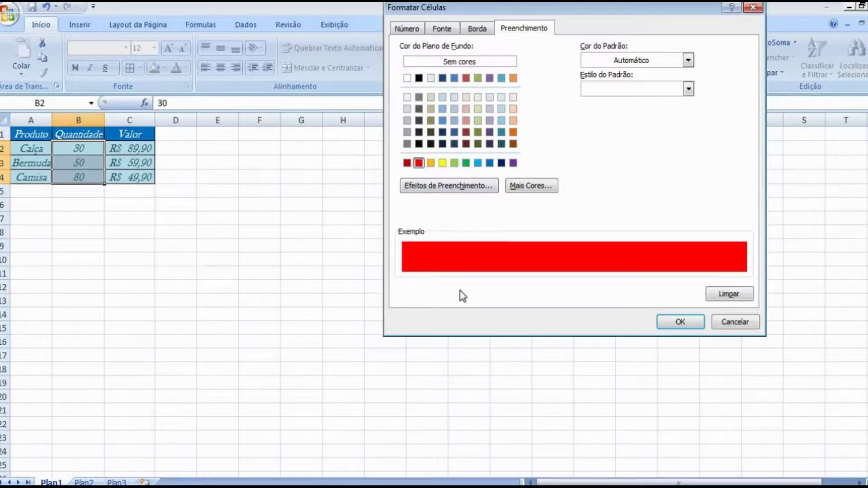
left_click(682, 322)
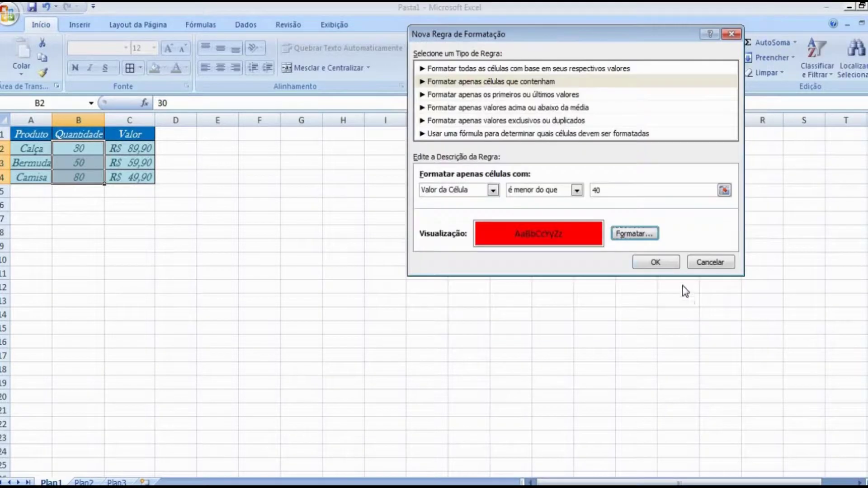
left_click(665, 262)
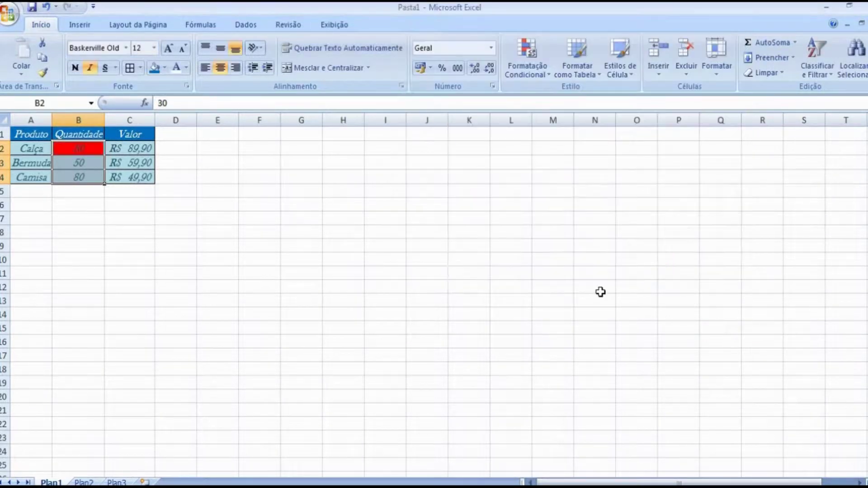
left_click(179, 289)
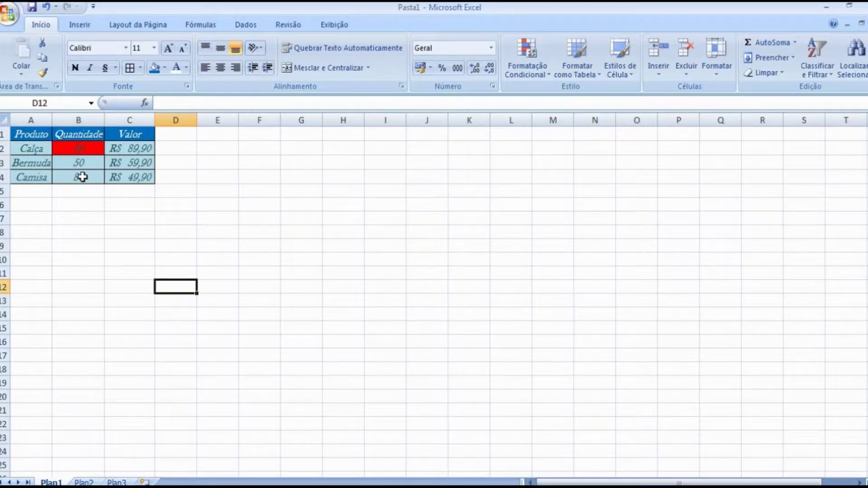
Step: Define a second conditional formatting rule on B2:B4 for cell values greater than or equal to 40 (é maior ou igual a)
left_click(84, 147)
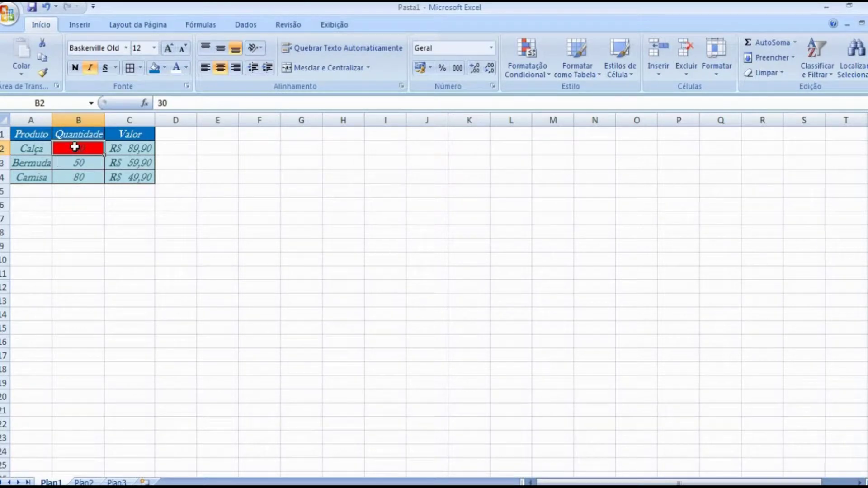
left_click_drag(74, 147, 81, 176)
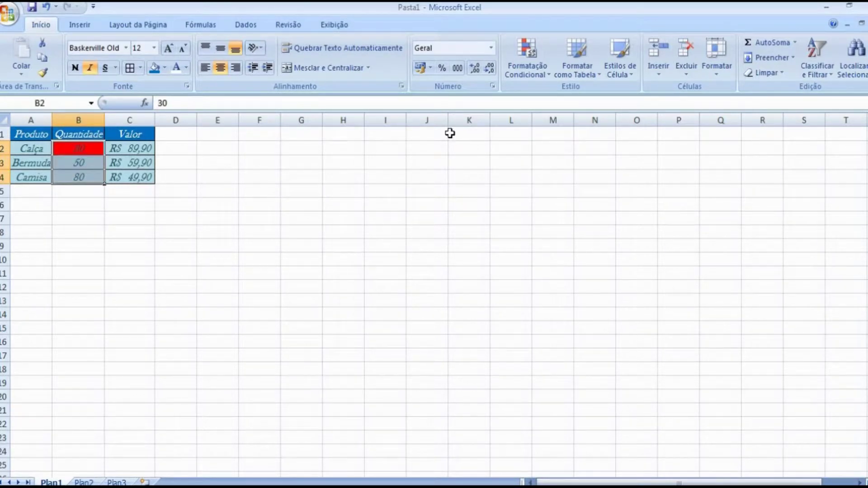
left_click(547, 75)
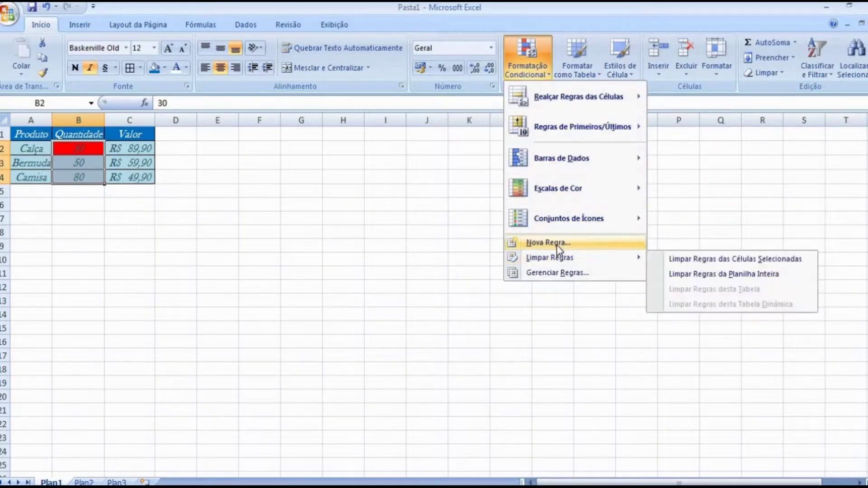
left_click(559, 248)
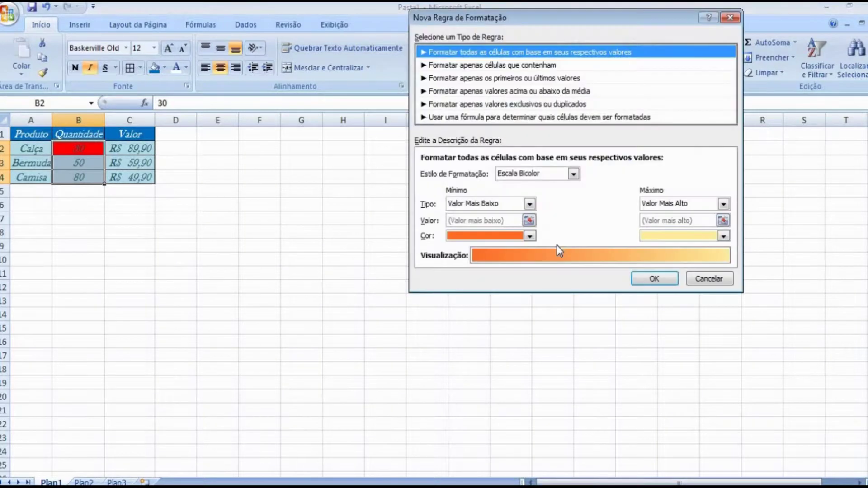
left_click(503, 68)
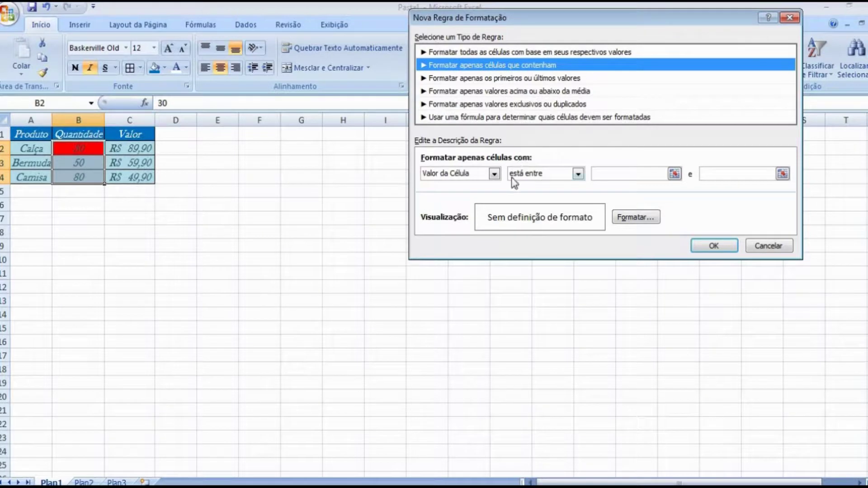
left_click(577, 173)
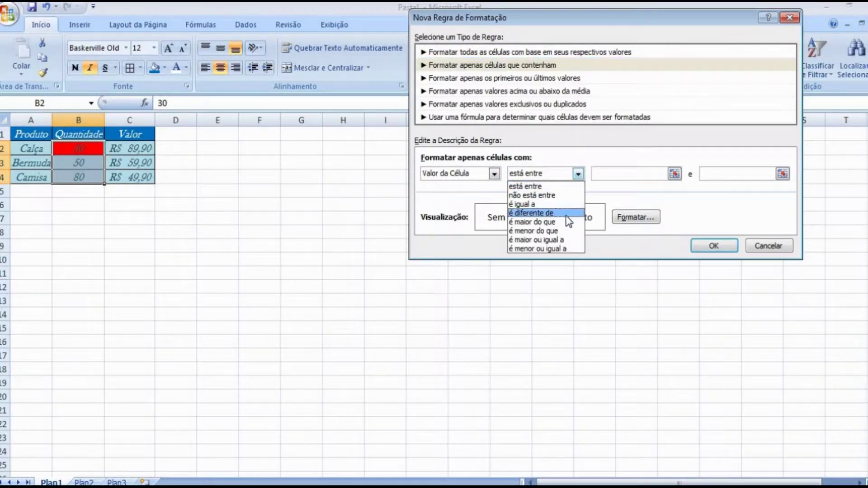
left_click(560, 240)
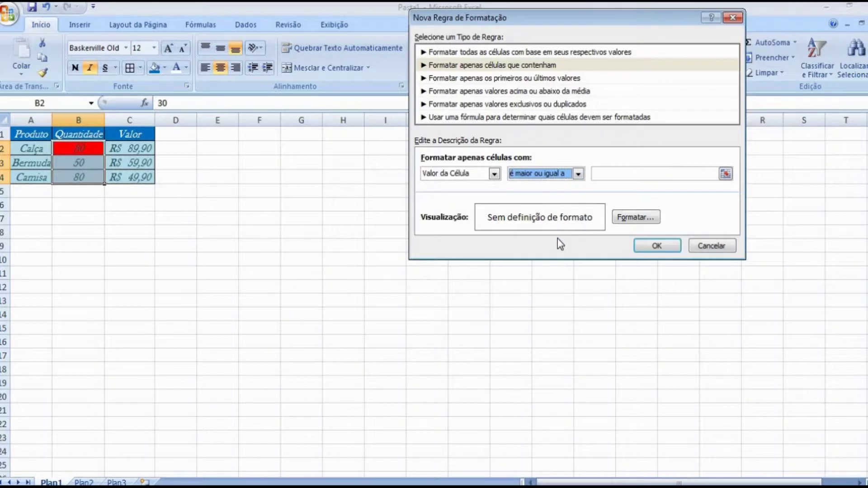
left_click(626, 175)
type("40")
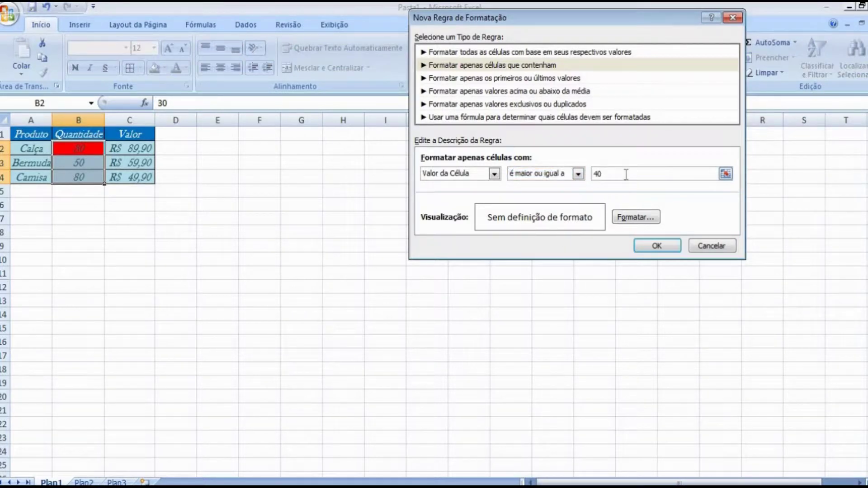
Step: Give the greater-or-equal rule a standard light green fill and apply it to the quantities
left_click(630, 219)
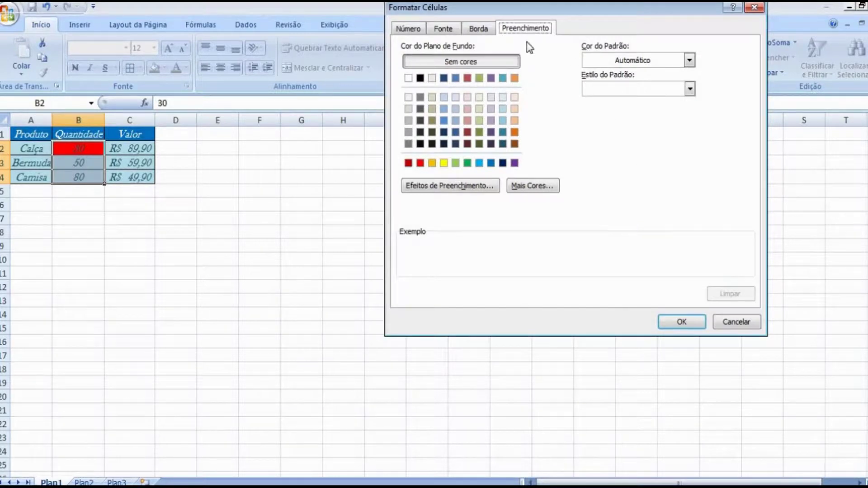
left_click(456, 163)
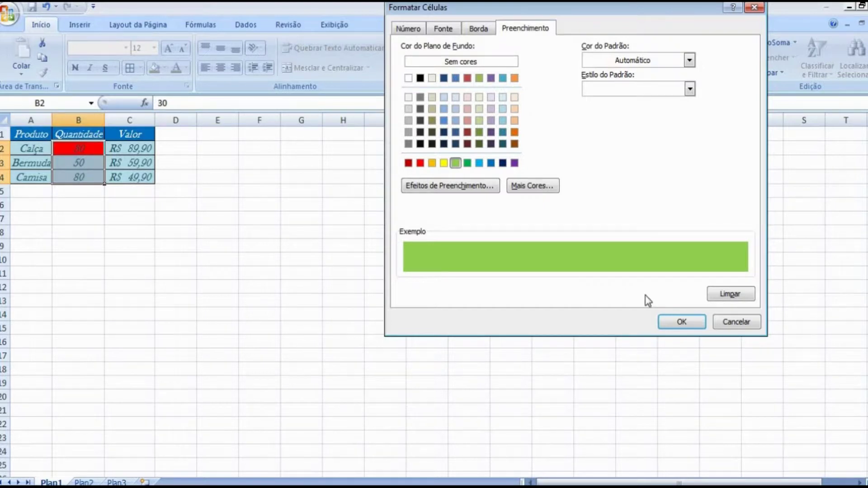
left_click(679, 321)
left_click(656, 246)
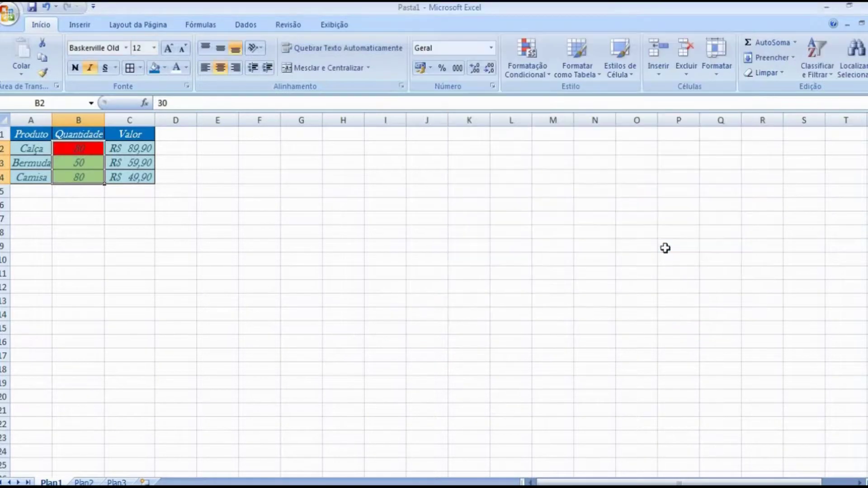
left_click(156, 245)
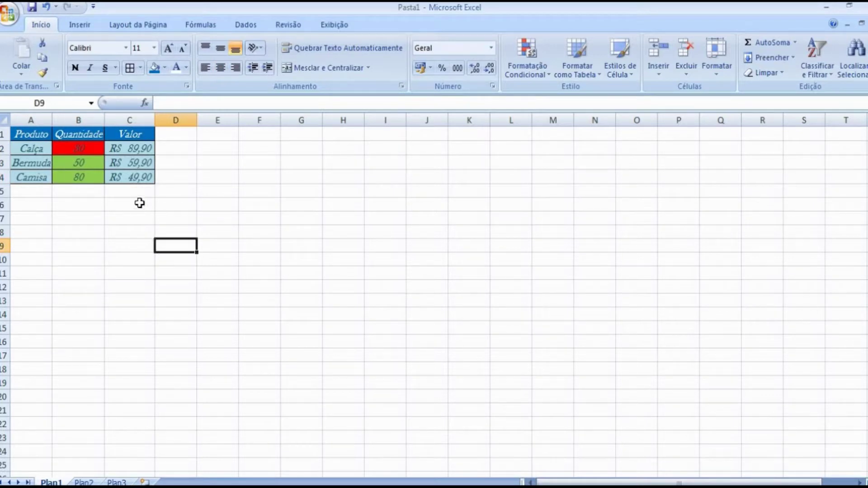
Step: Test the rules by setting the Calça quantity in B2 to 55 and the Bermuda quantity in B3 to 20
left_click(92, 150)
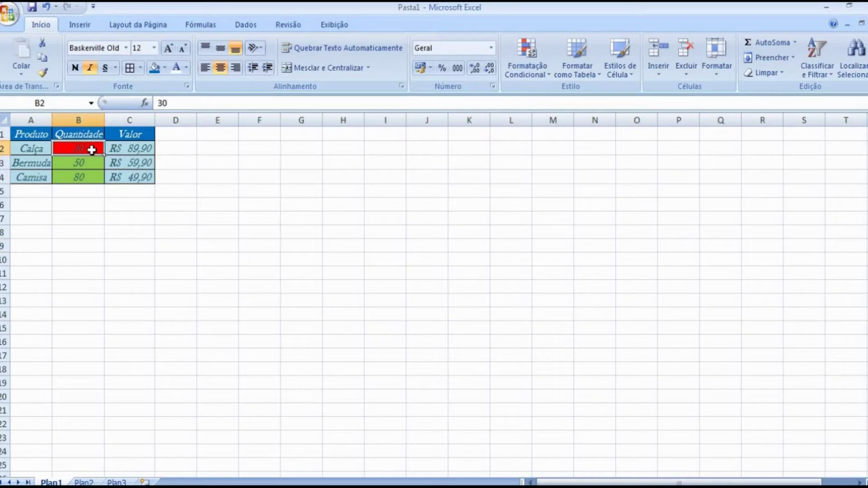
type("55")
key("Return")
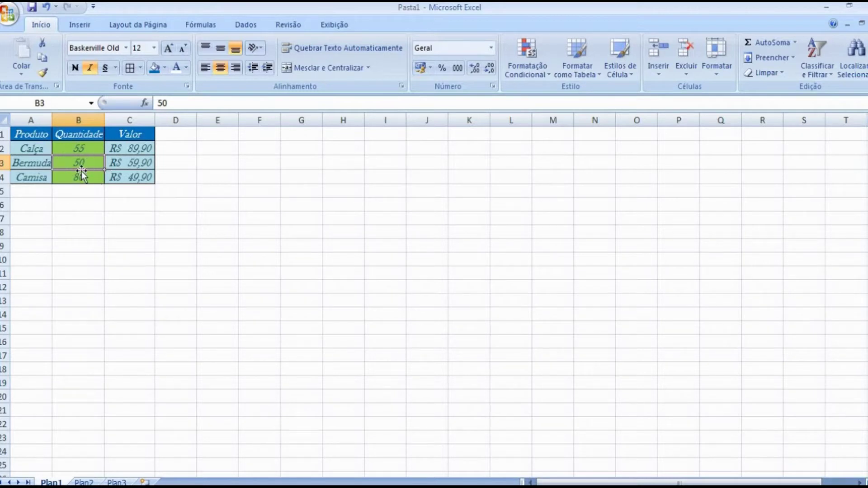
left_click(97, 149)
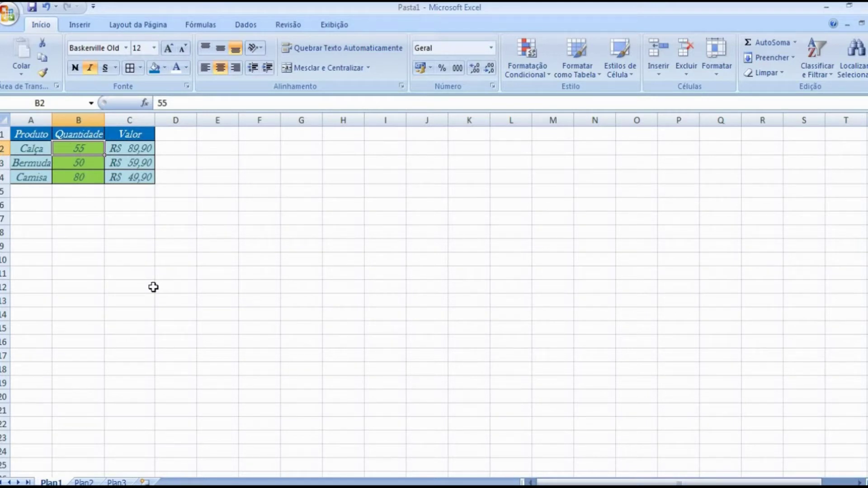
left_click(100, 164)
type("20")
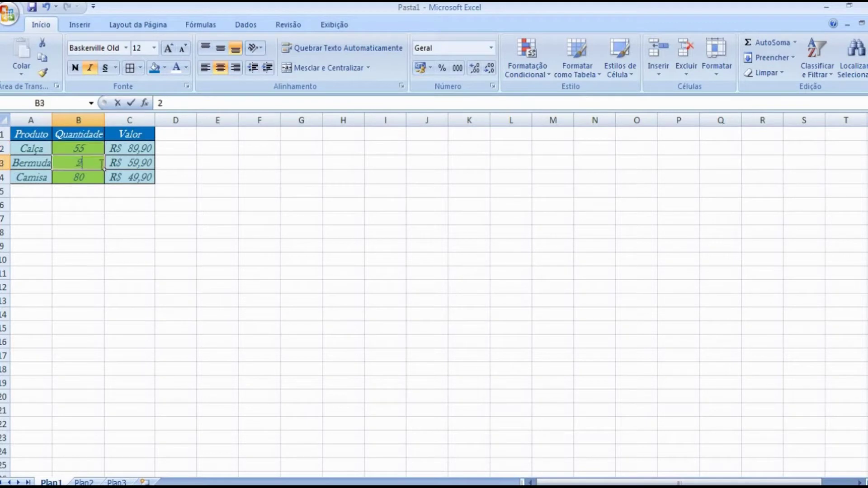
key("Return")
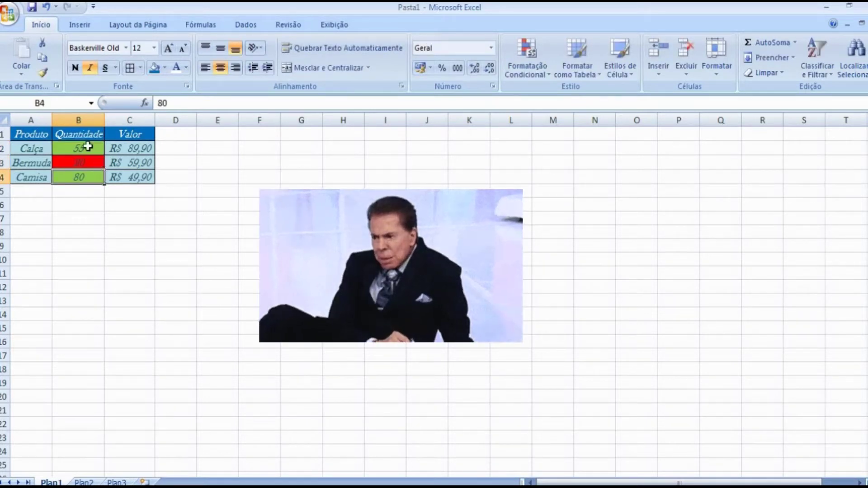
left_click(88, 146)
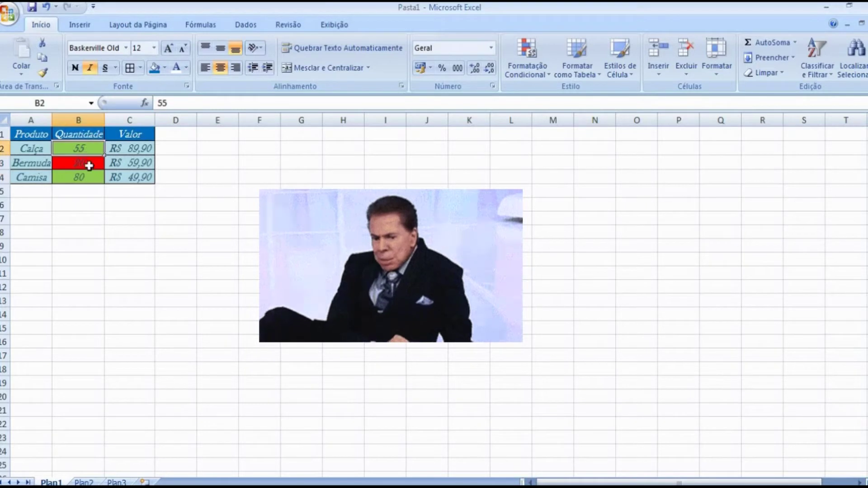
left_click(165, 69)
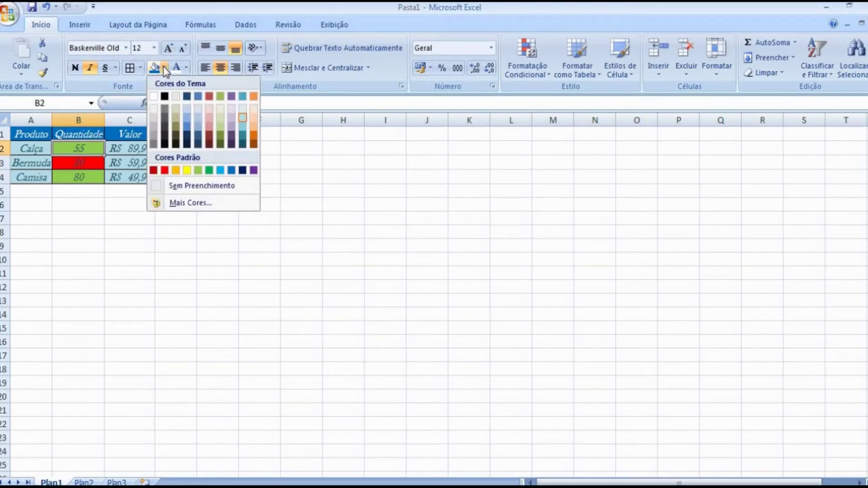
left_click(80, 163)
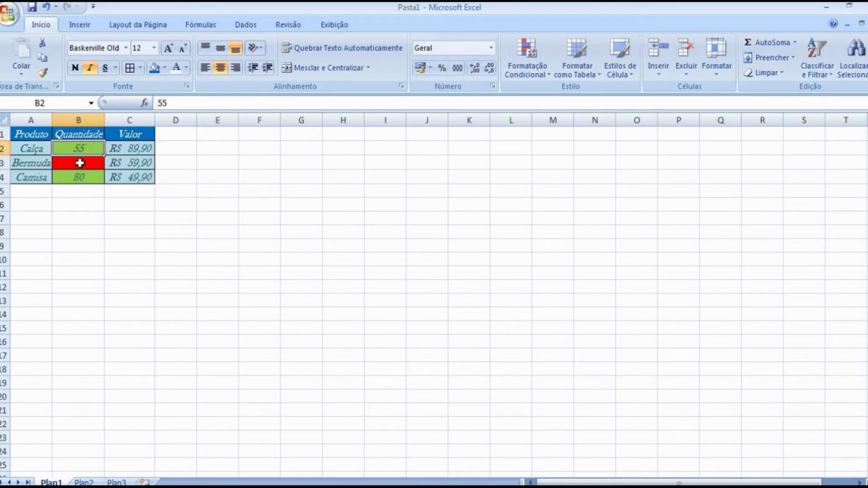